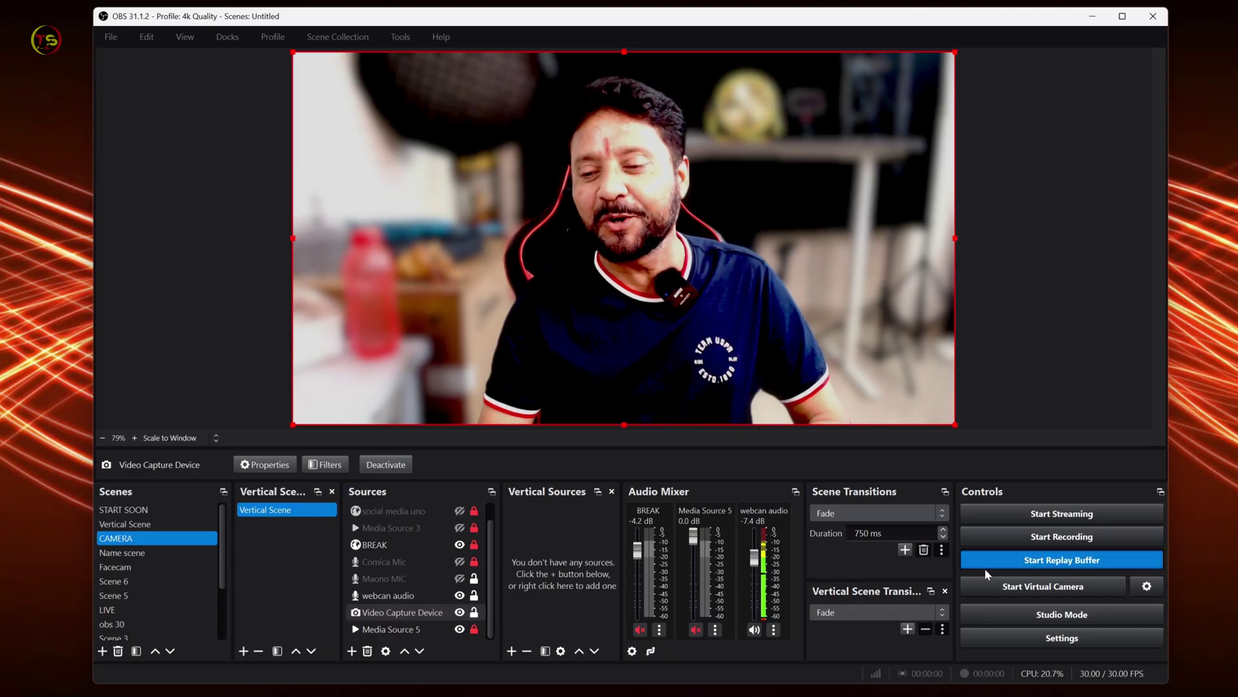
Step: Open Studio Mode to view the preview and program layout
left_click(1047, 614)
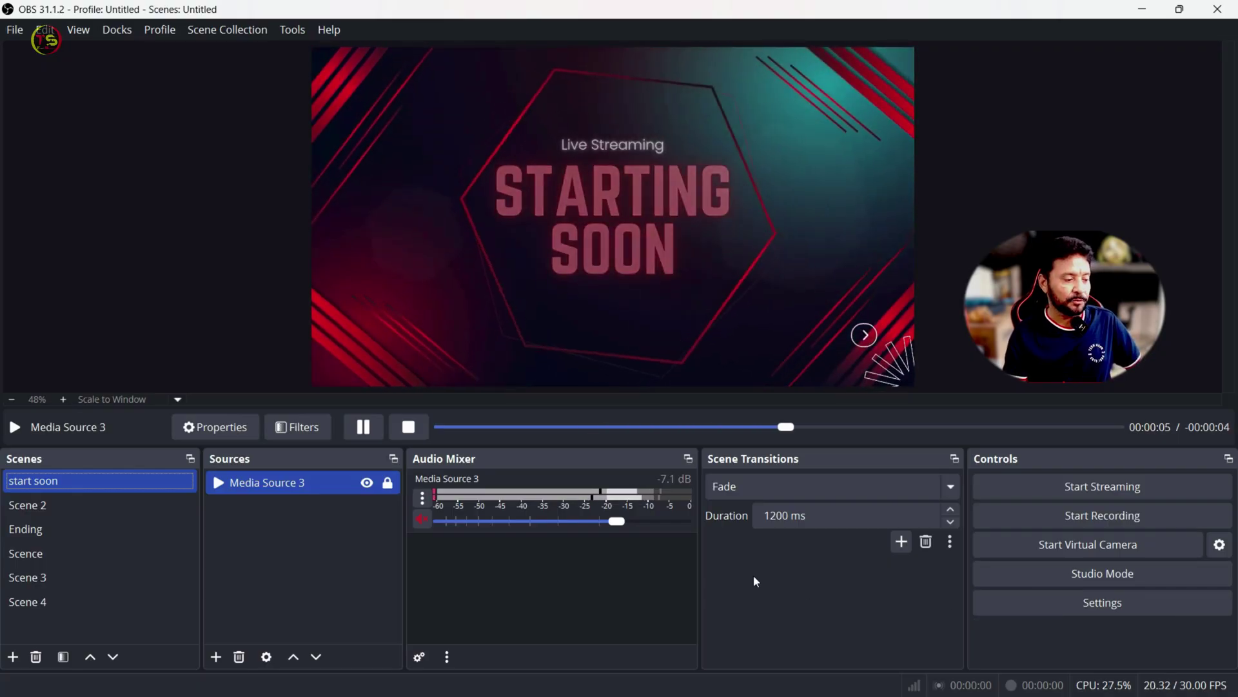
left_click(1004, 576)
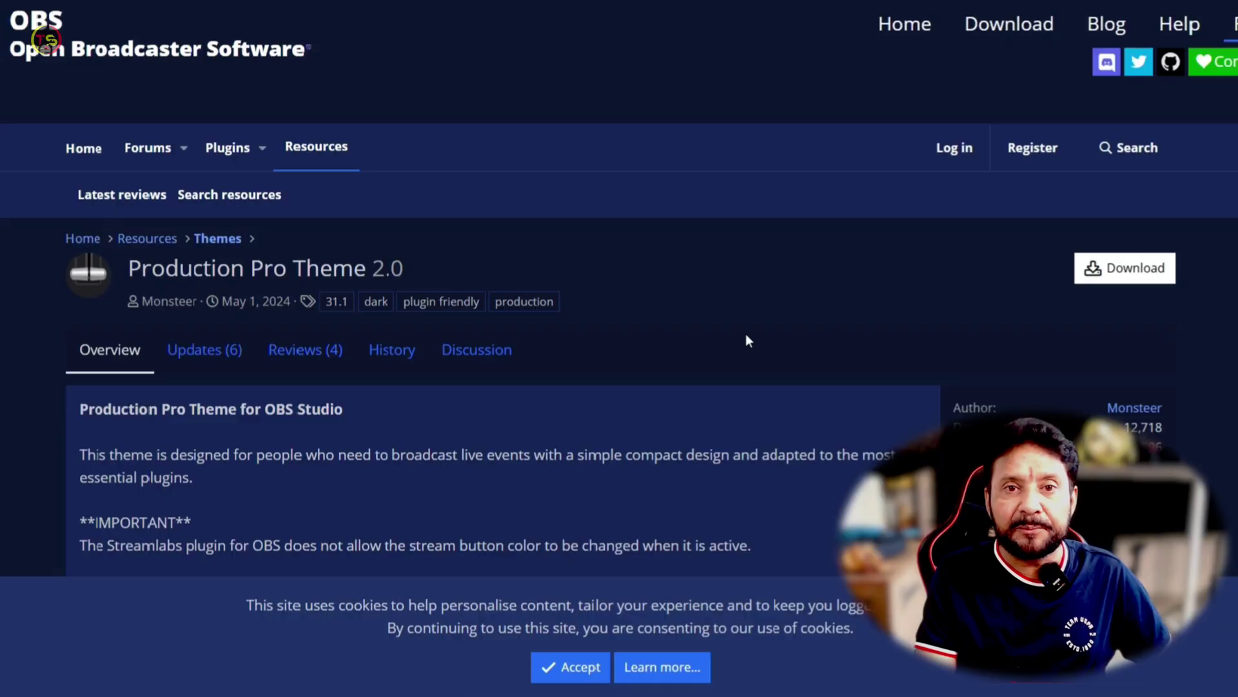
Step: Download Production Pro Theme 2.0 from its OBS resources page and show the zip file in the Downloads folder
scroll(746, 335, "down", 2)
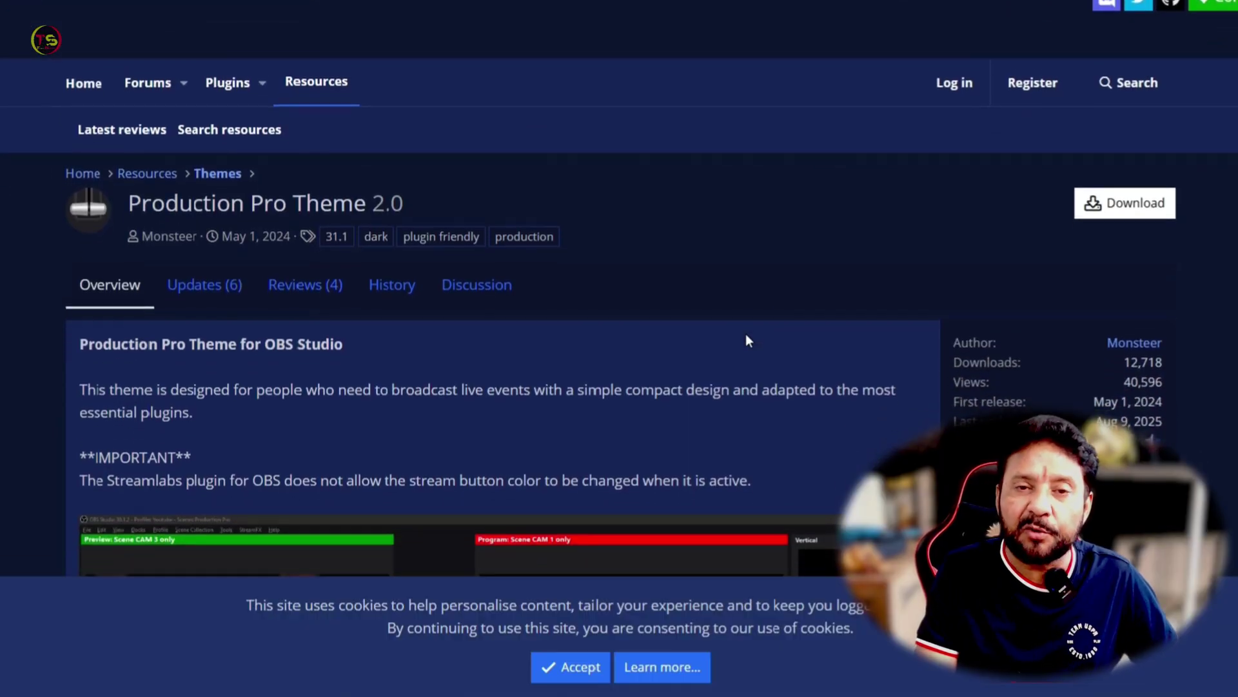
scroll(746, 340, "up", 2)
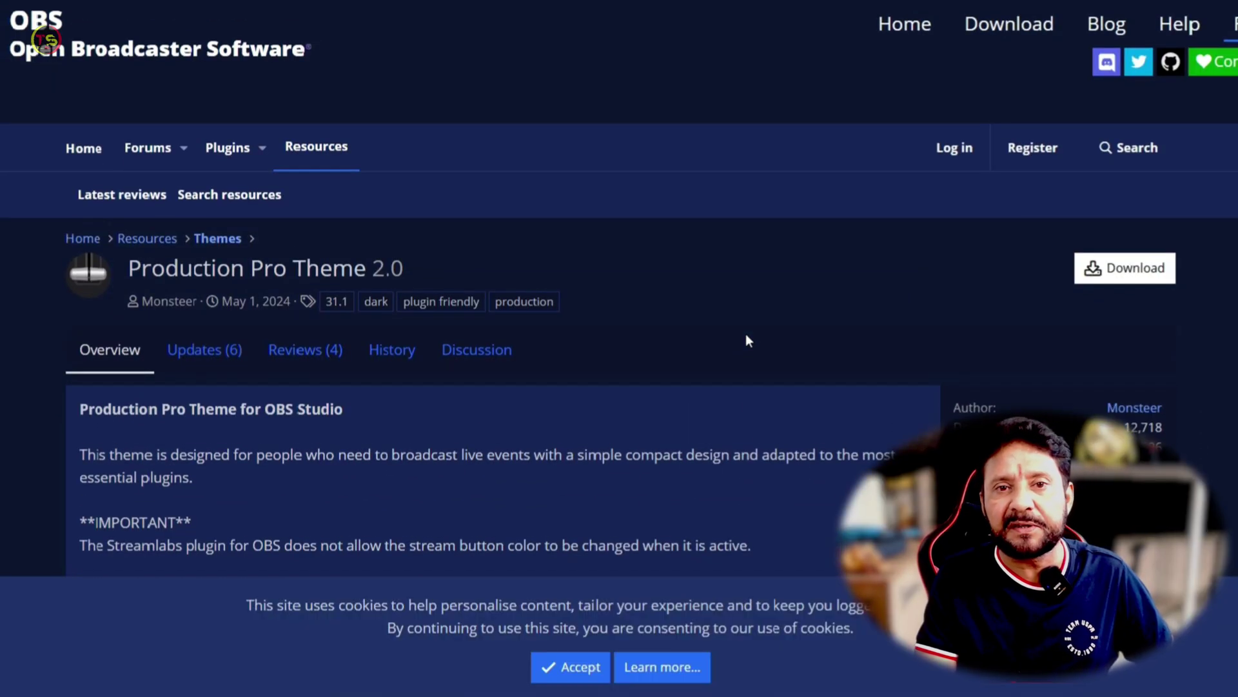
scroll(747, 336, "down", 3)
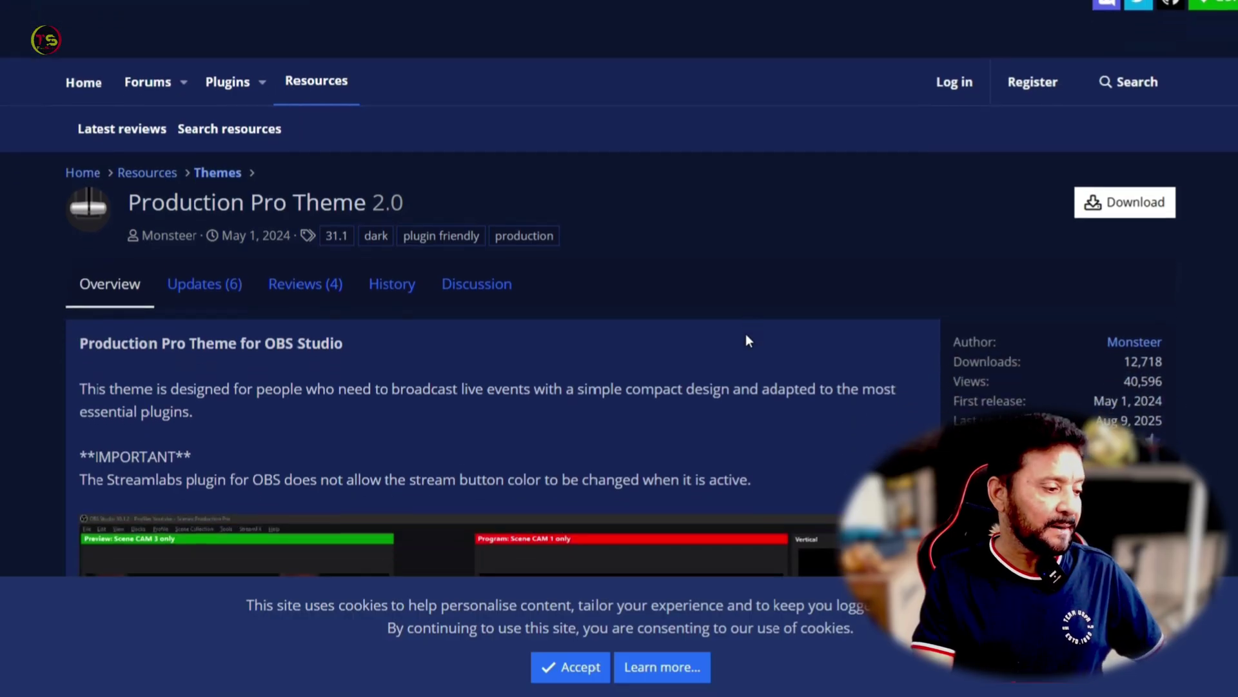
scroll(746, 334, "up", 2)
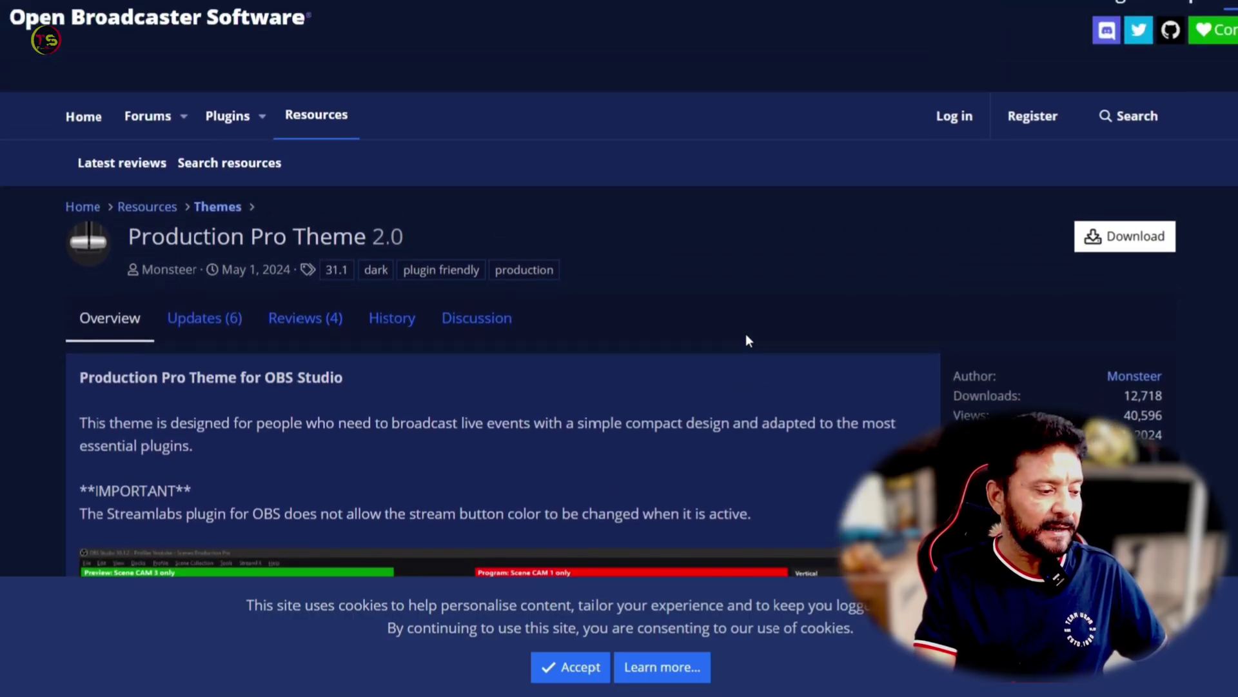
scroll(106, 316, "up", 1)
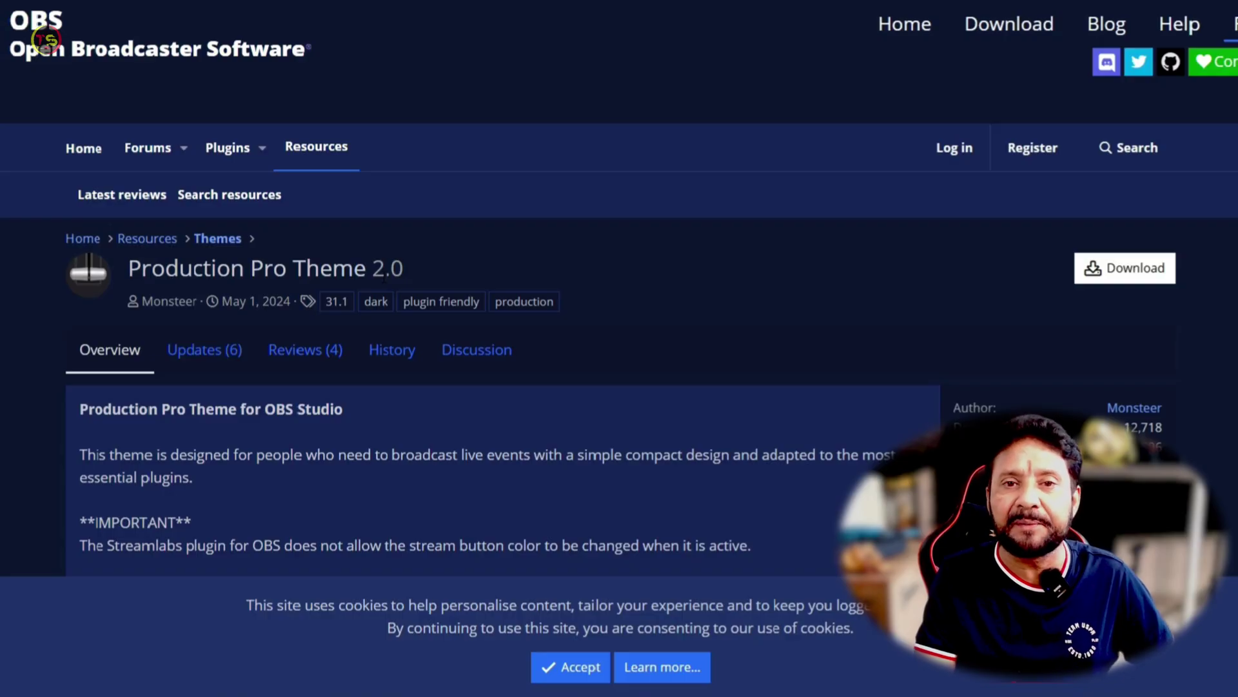
left_click(1146, 277)
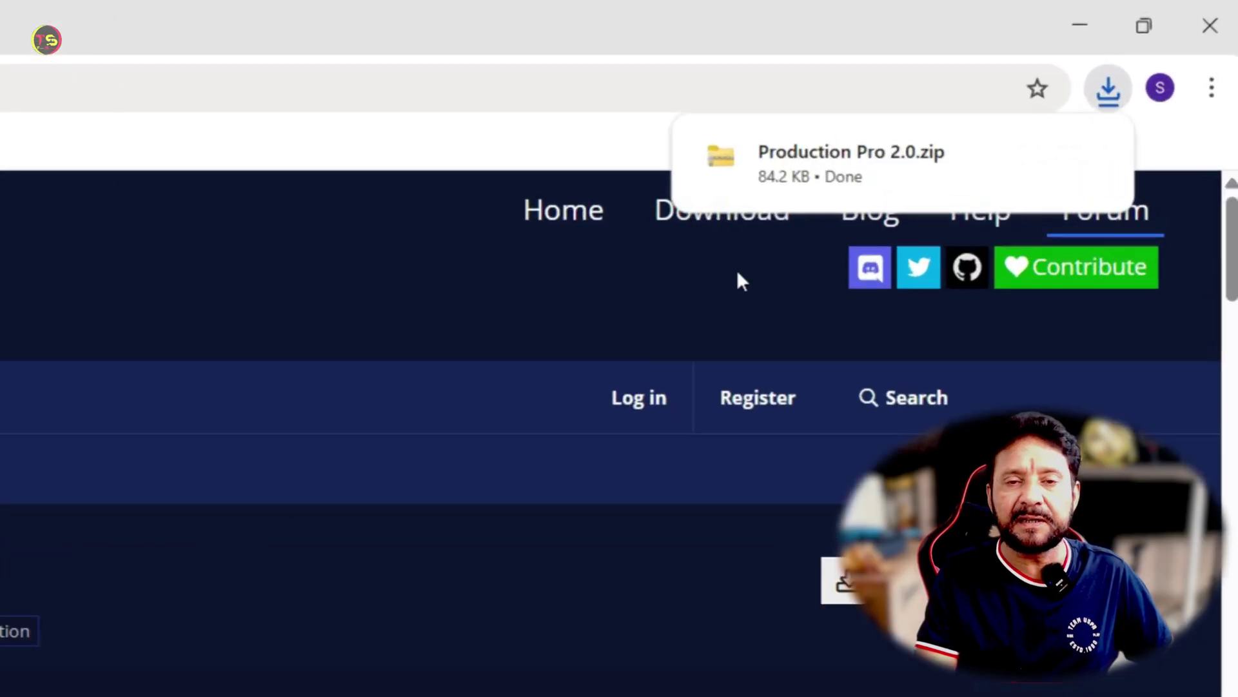
mouse_move(897, 195)
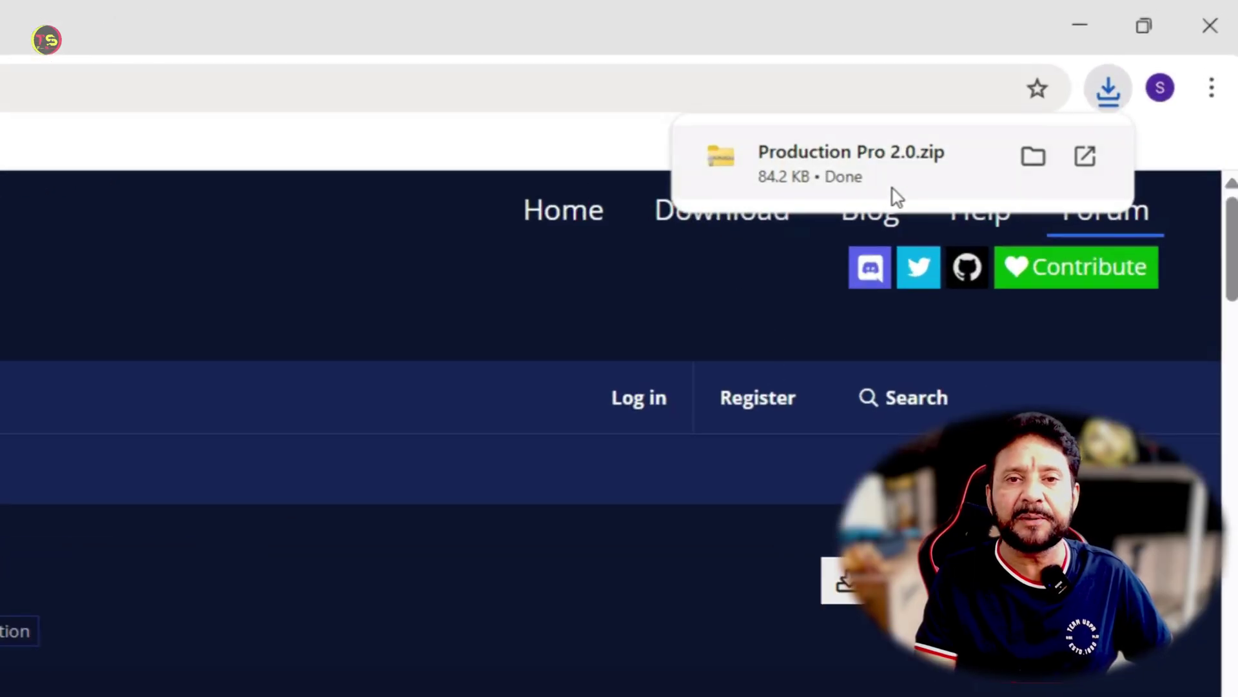
left_click(1036, 163)
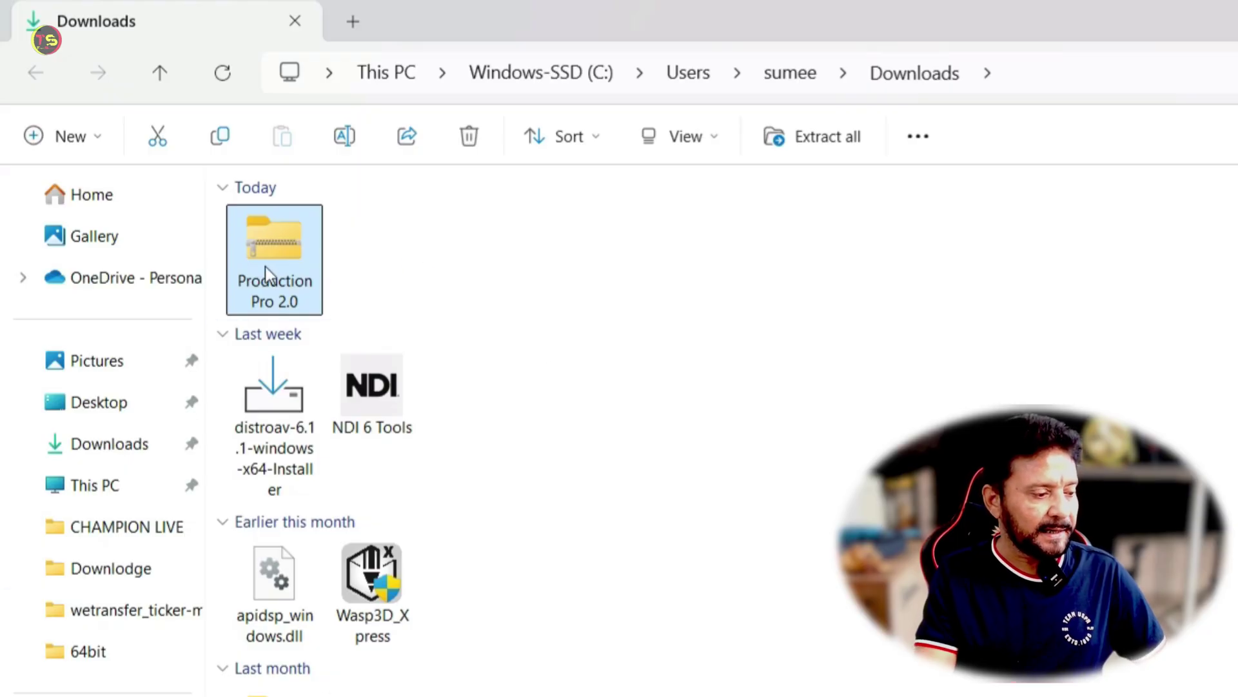
Step: Extract the Production Pro 2.0 zip into its own folder inside Downloads
right_click(265, 266)
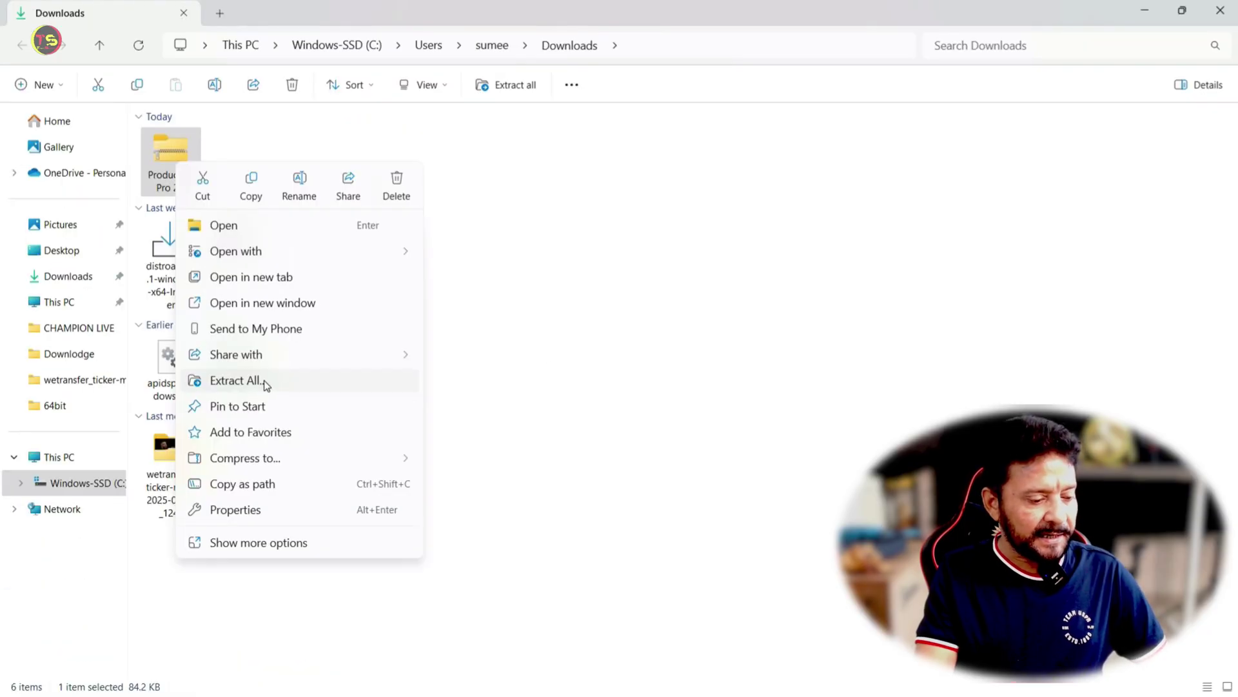
left_click(264, 381)
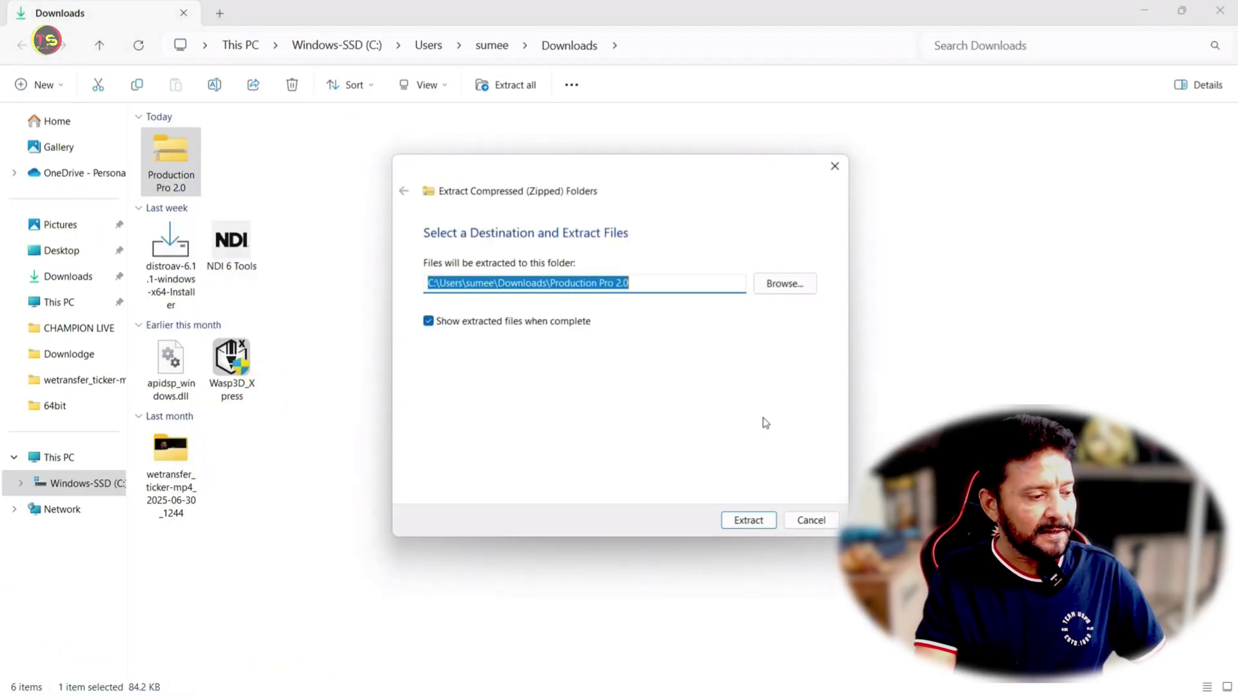
left_click(757, 519)
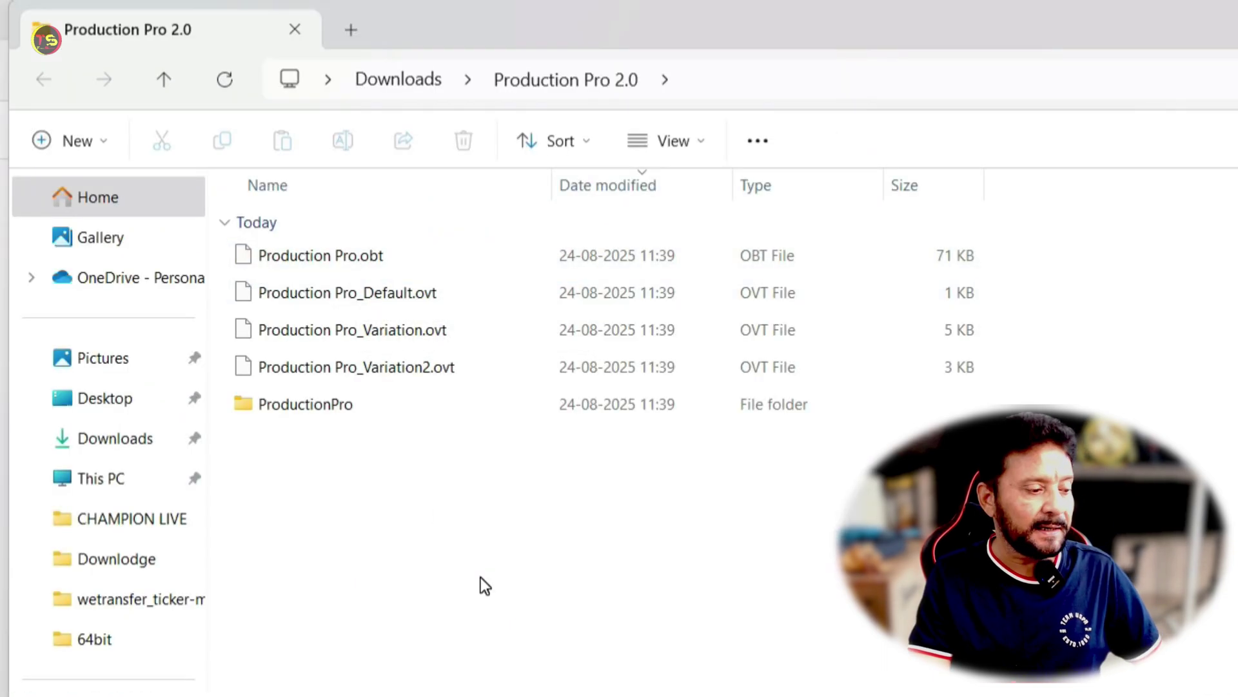
Step: Copy all the extracted theme files, including the .obt file, the .ovt files and the ProductionPro folder
left_click_drag(372, 493, 396, 274)
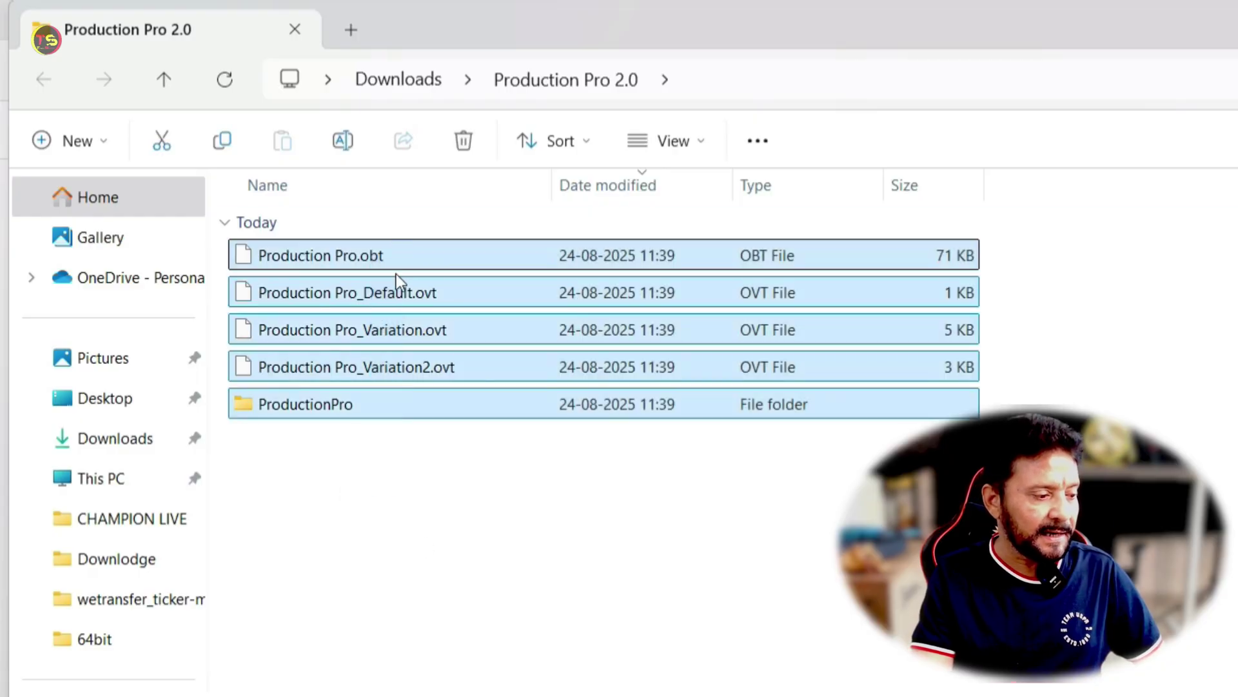
right_click(413, 256)
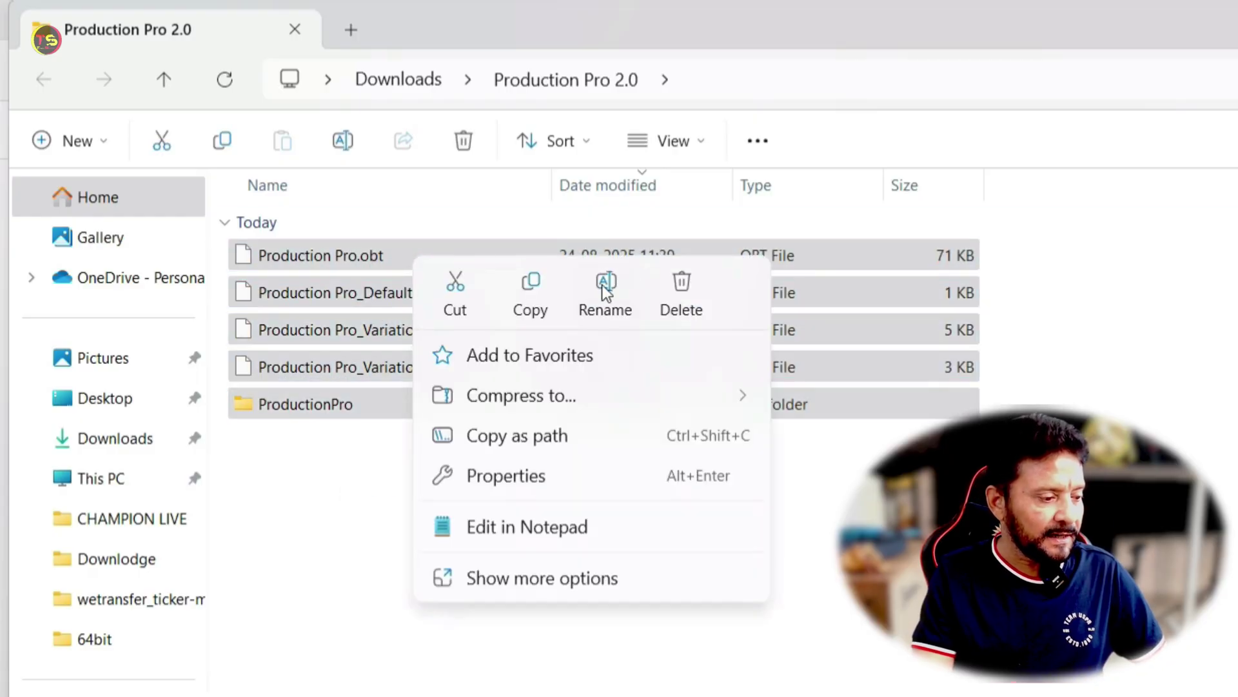
left_click(537, 290)
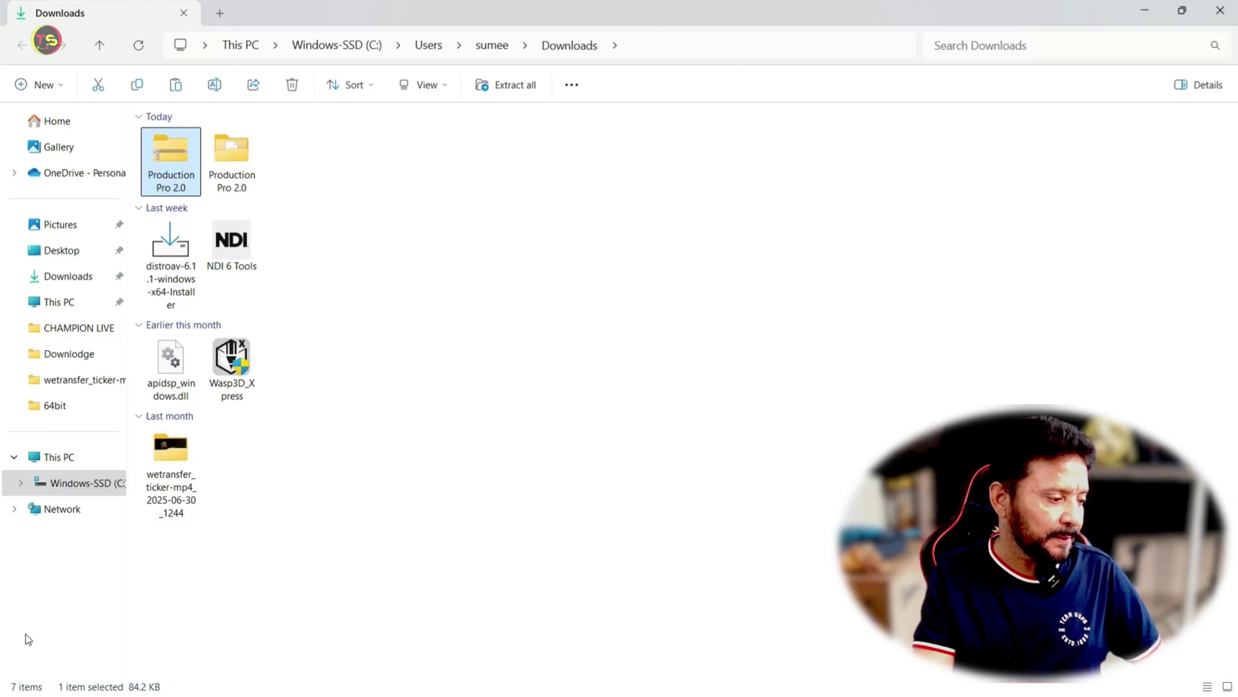
Step: Browse to the OBS themes folder at C: > Program Files > obs-studio > data > obs-studio > themes
left_click(65, 457)
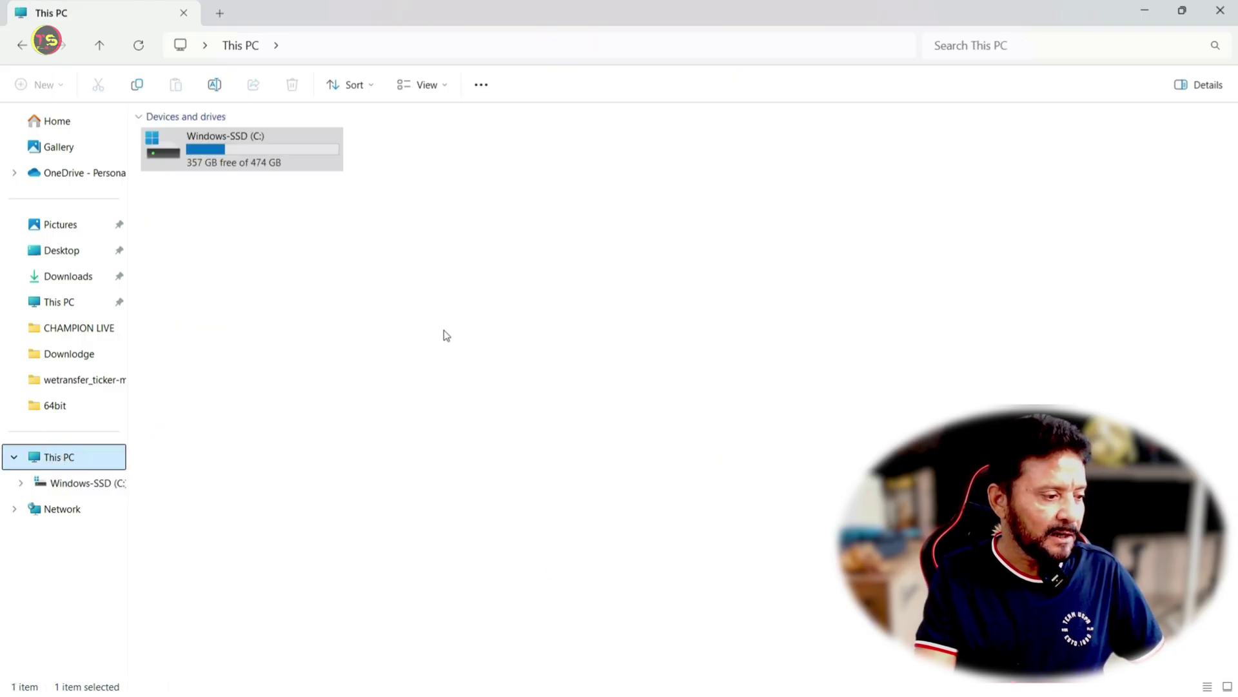
double_click(250, 152)
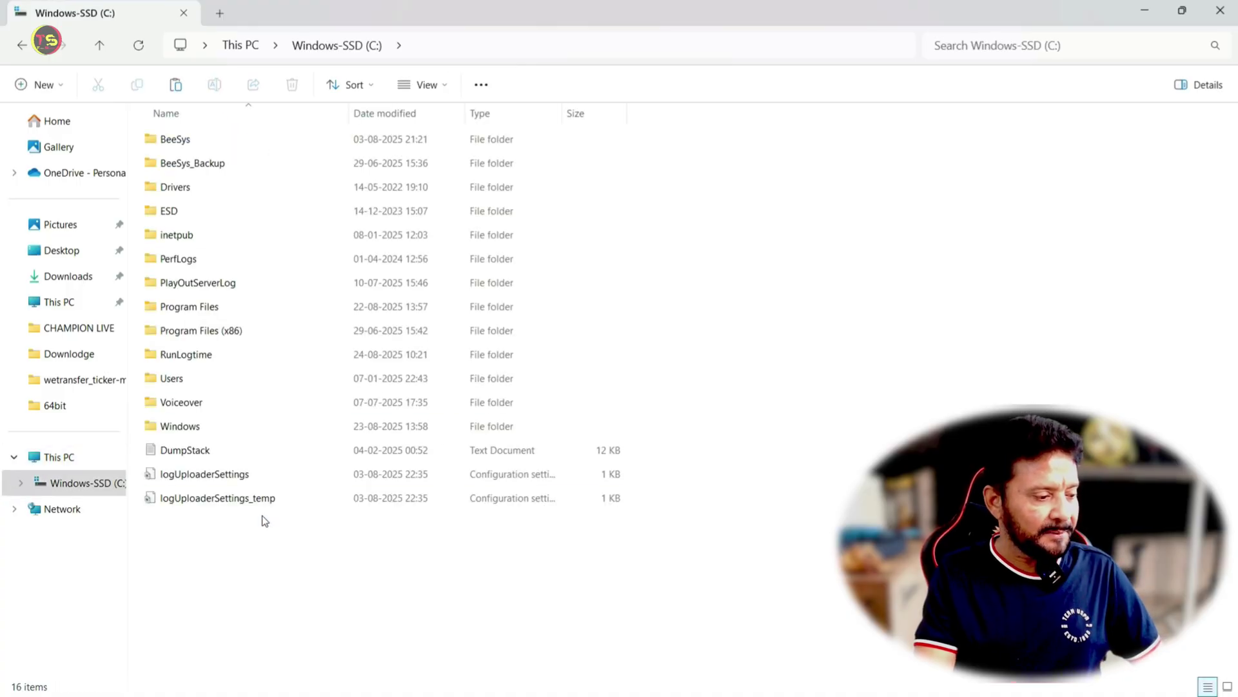
double_click(201, 309)
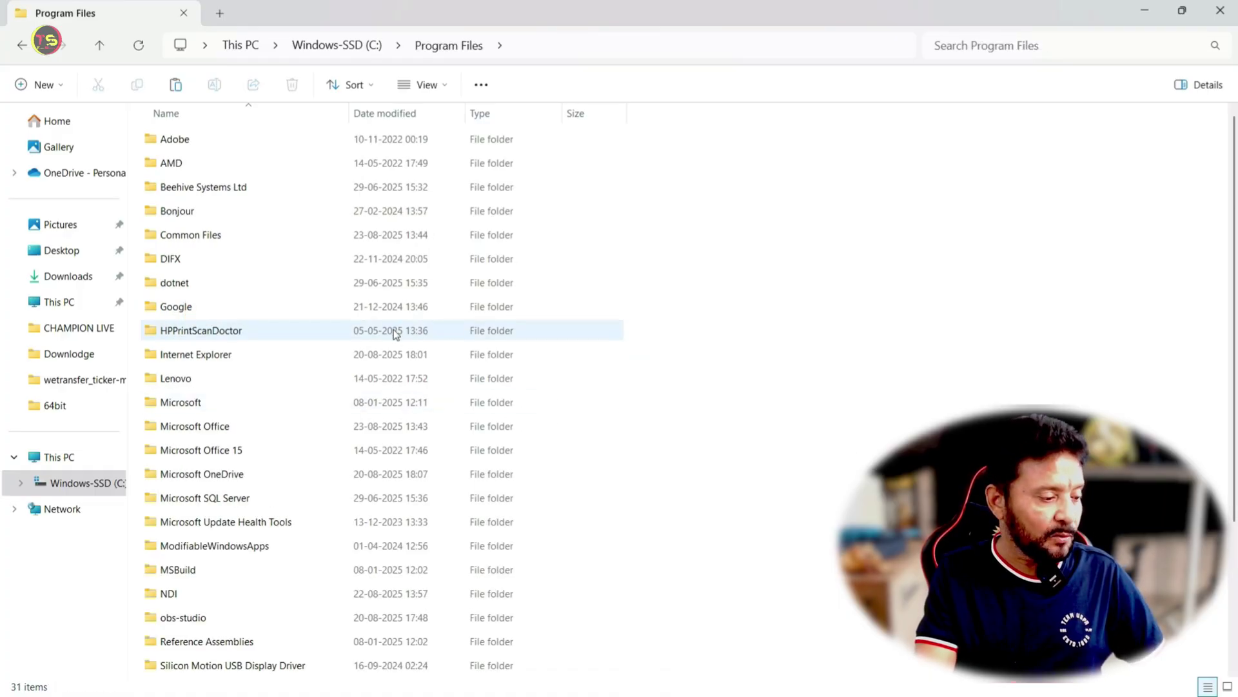
scroll(395, 342, "down", 3)
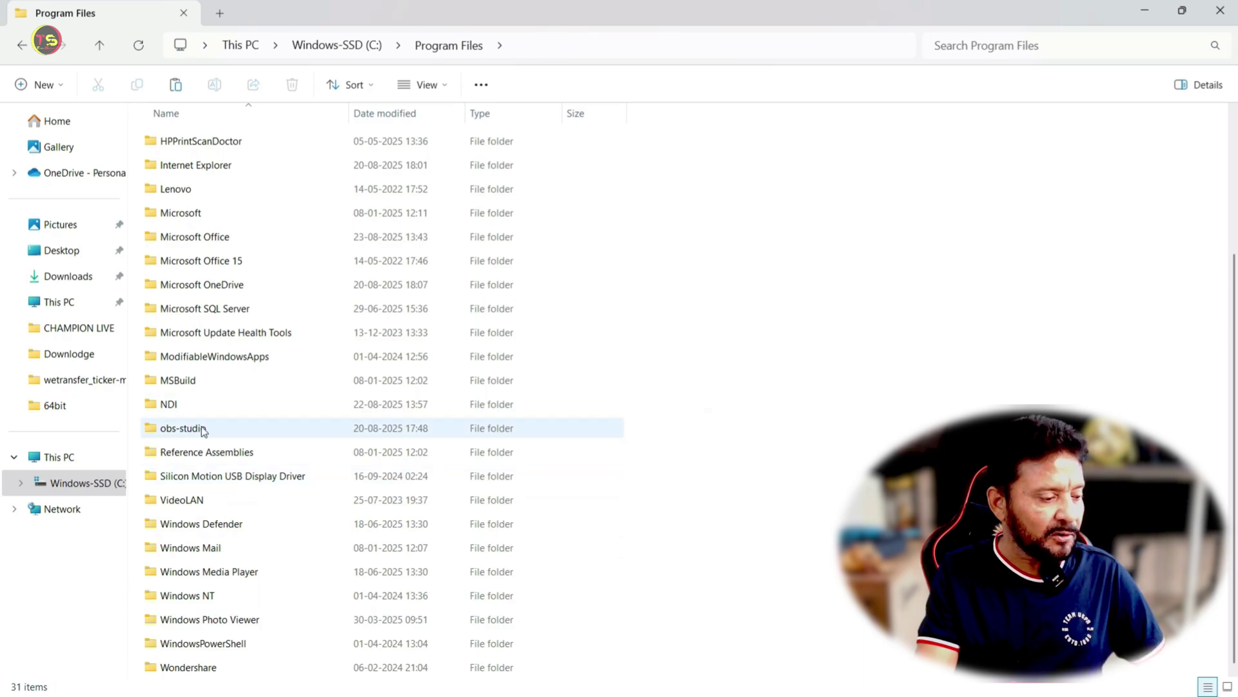
mouse_move(199, 434)
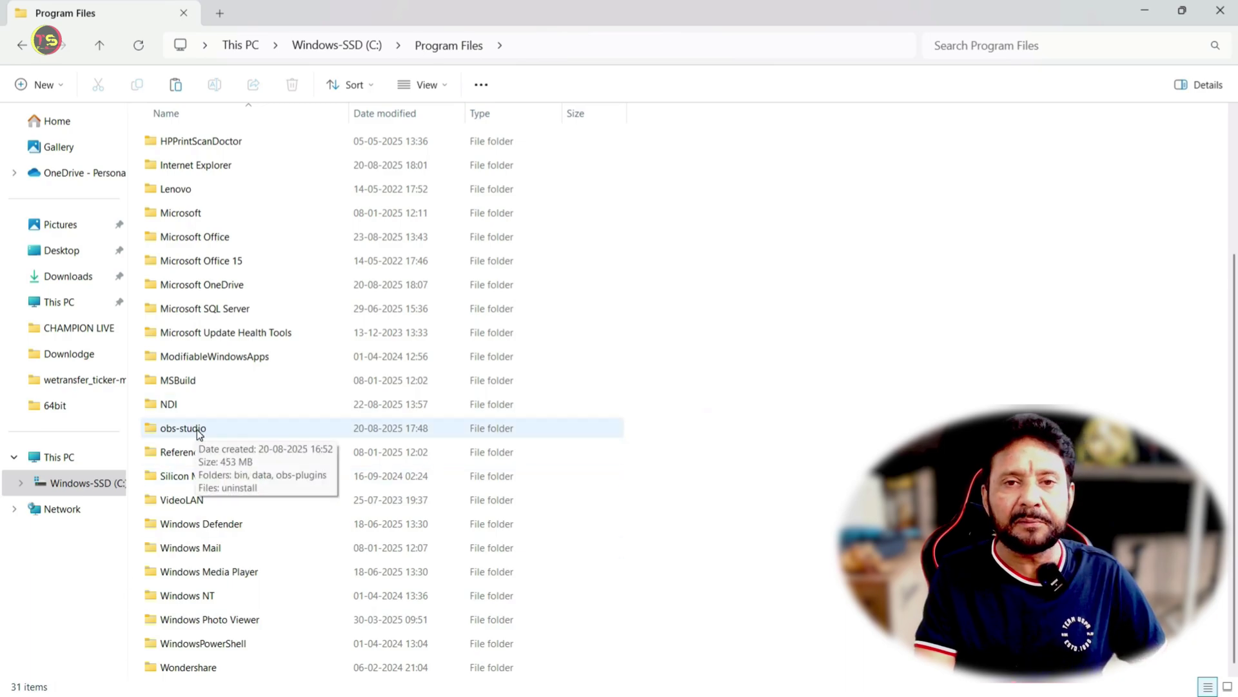
double_click(196, 429)
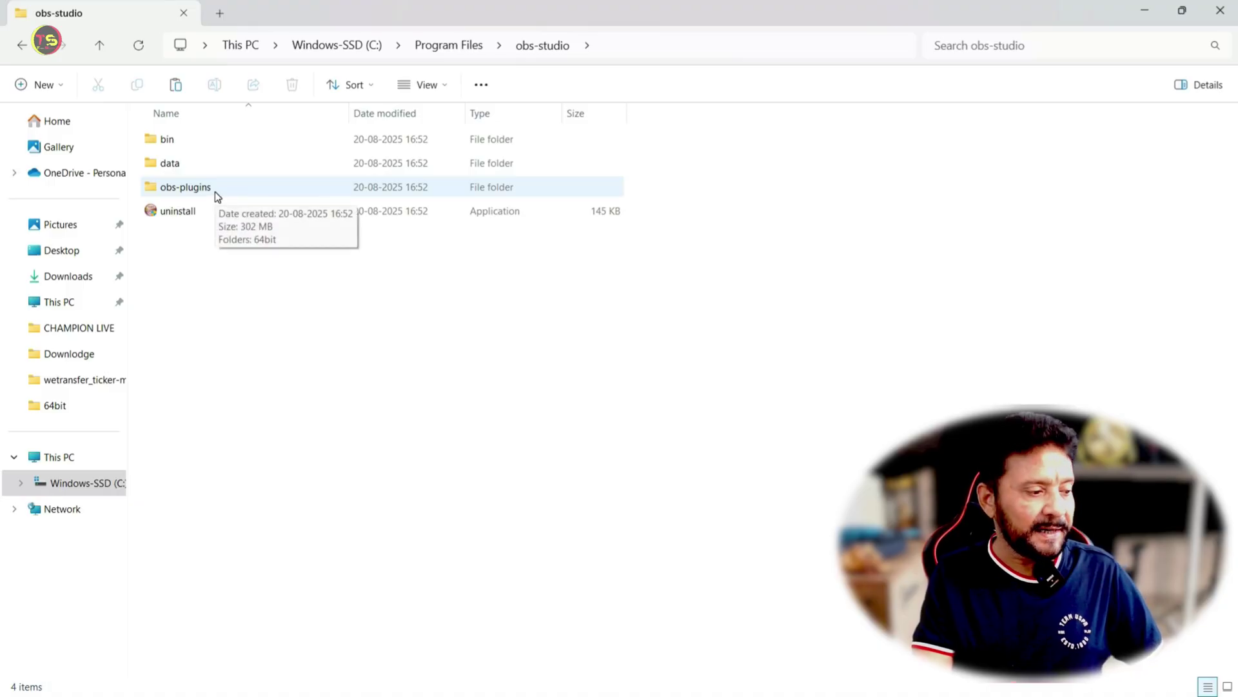
left_click(199, 162)
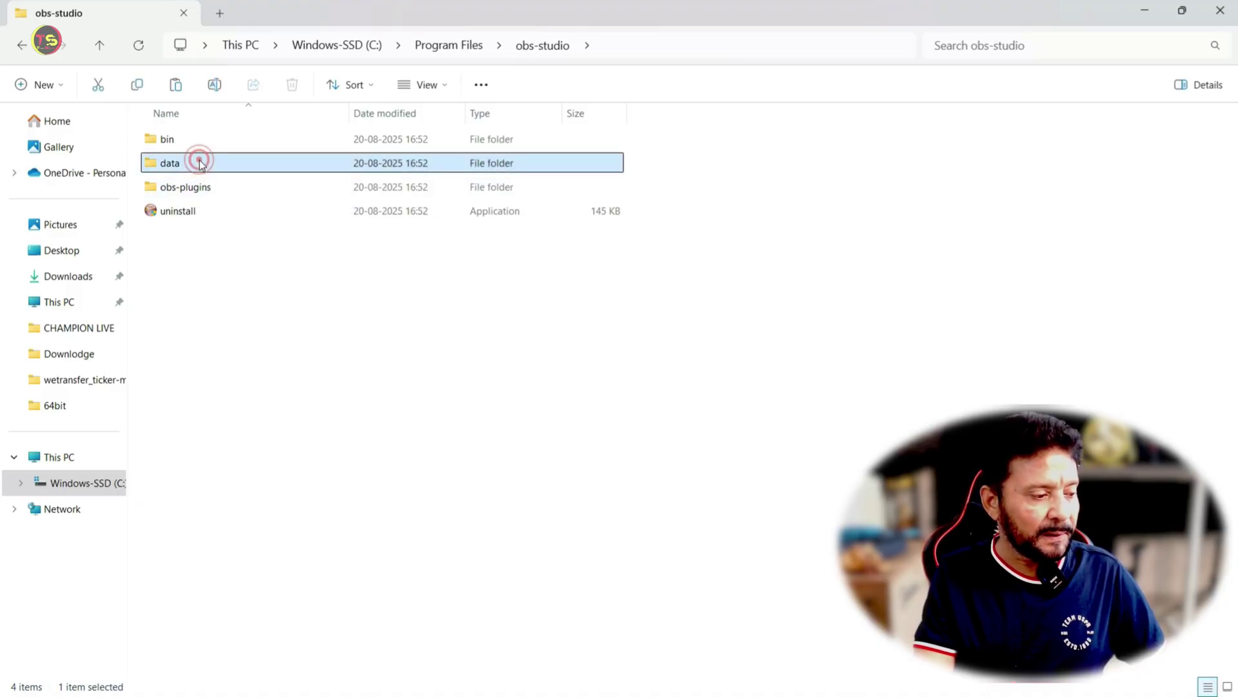
double_click(199, 162)
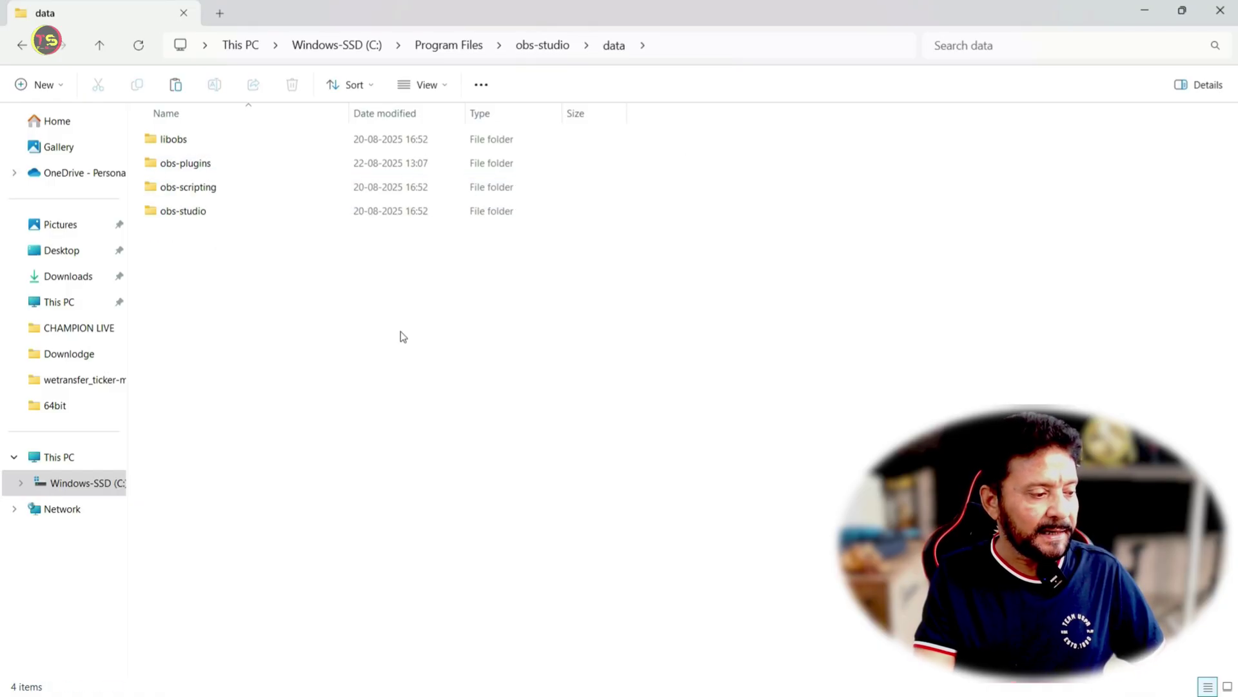
double_click(215, 211)
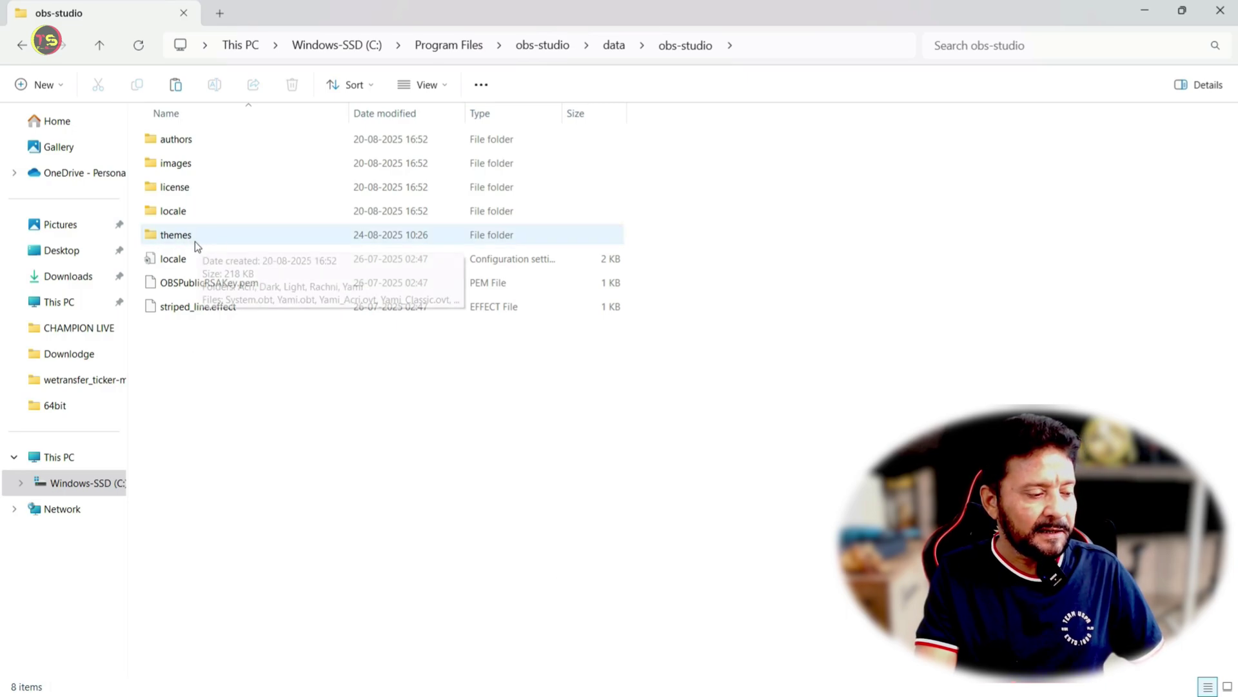
double_click(213, 236)
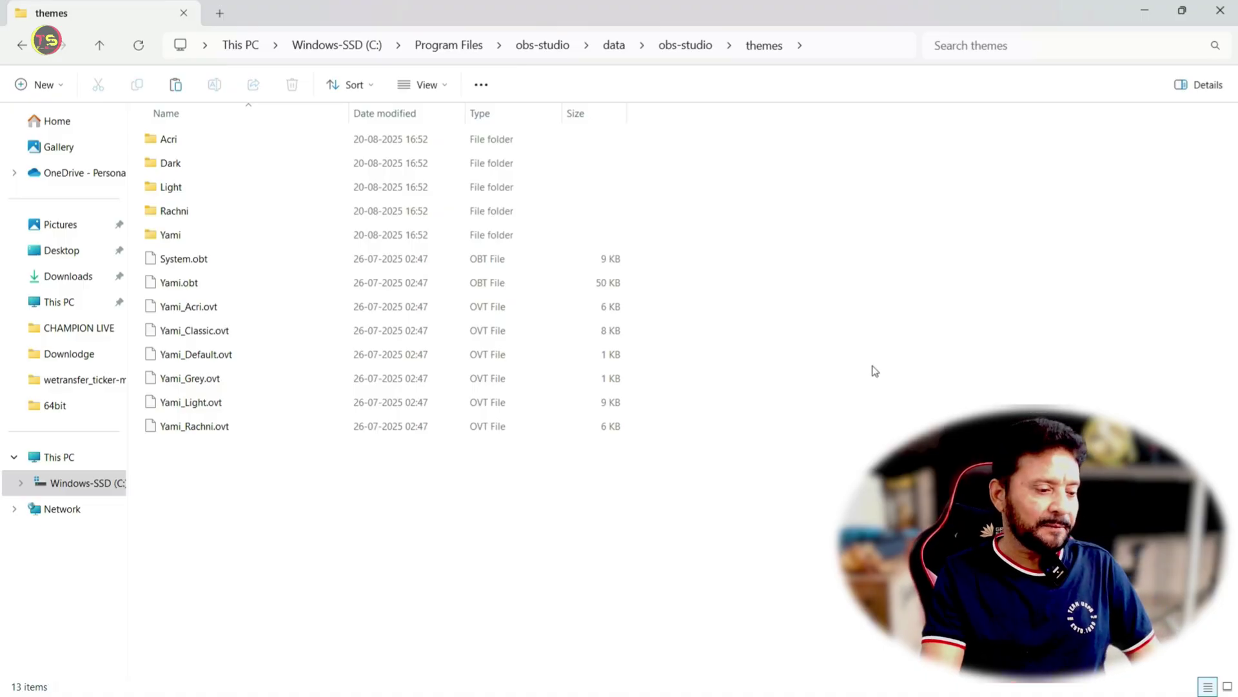
Step: Paste the copied theme files into the themes folder, granting administrator permission for all items
right_click(779, 290)
left_click(807, 314)
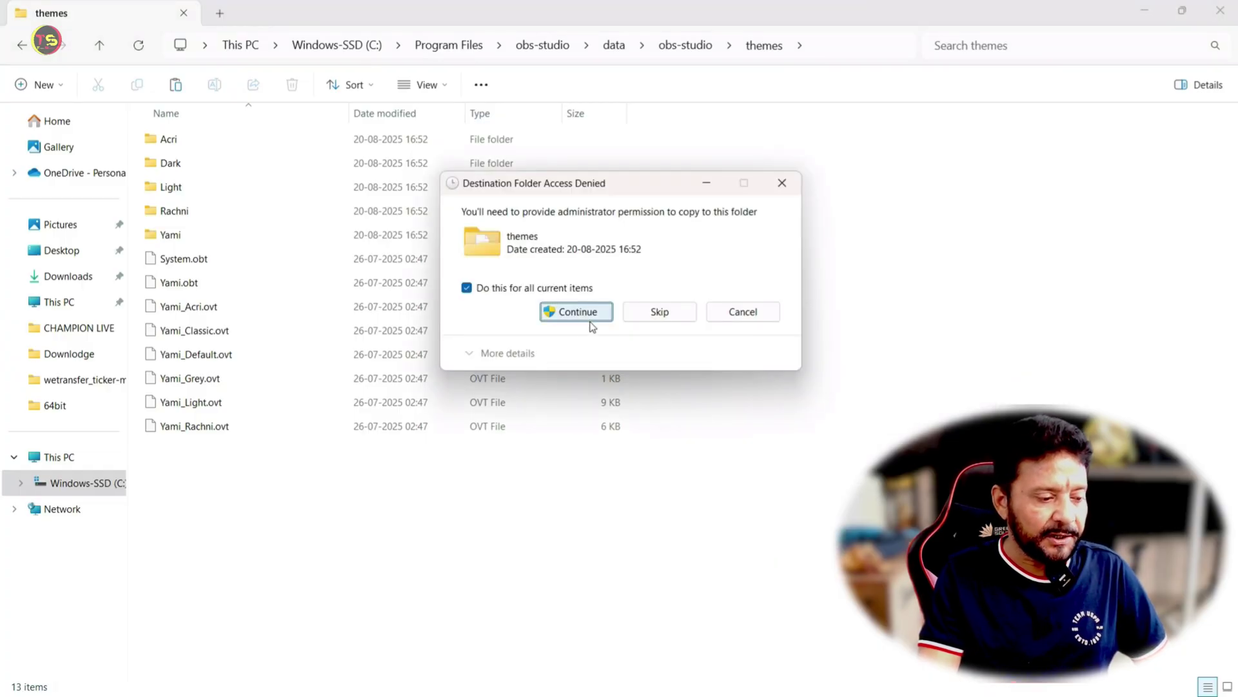
left_click(582, 314)
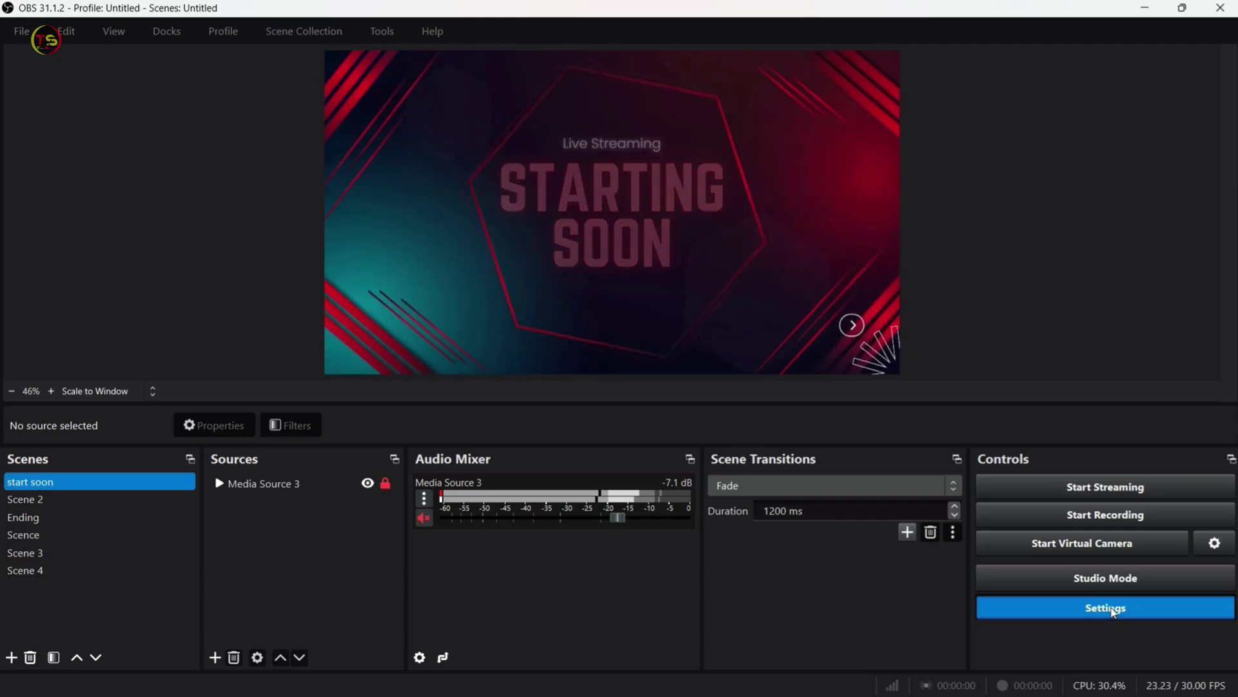
Step: In the OBS settings, set the appearance theme to Production Pro
left_click(1106, 607)
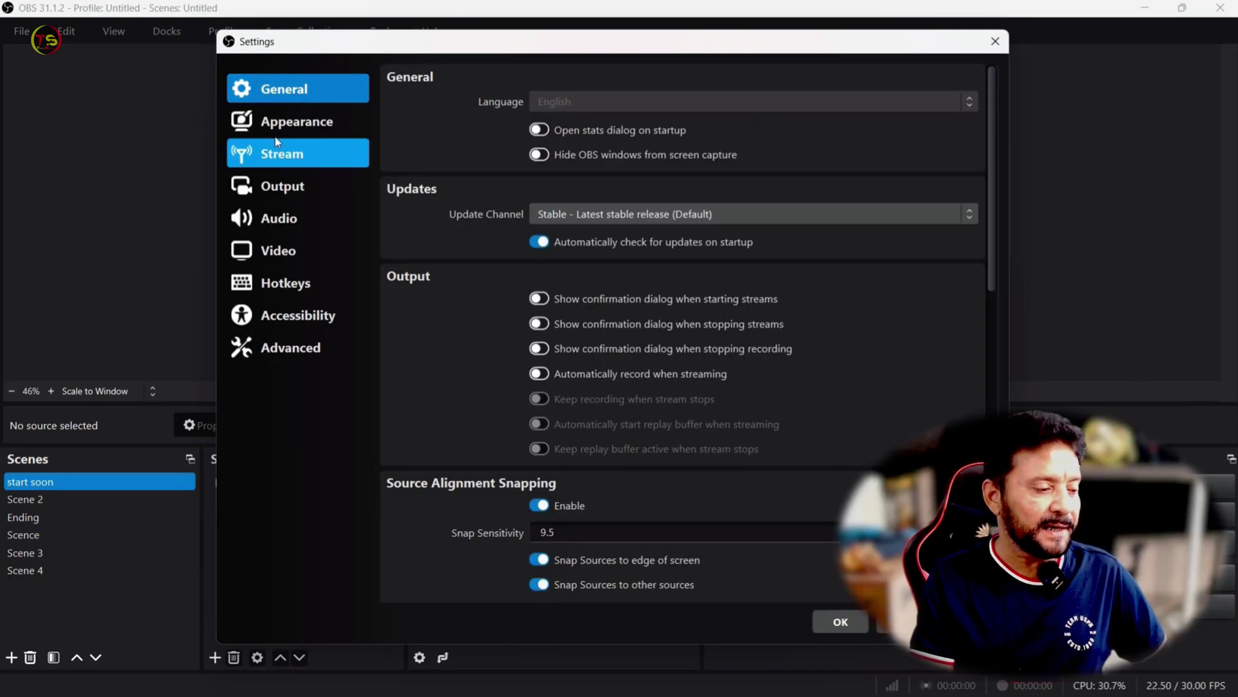
left_click(318, 127)
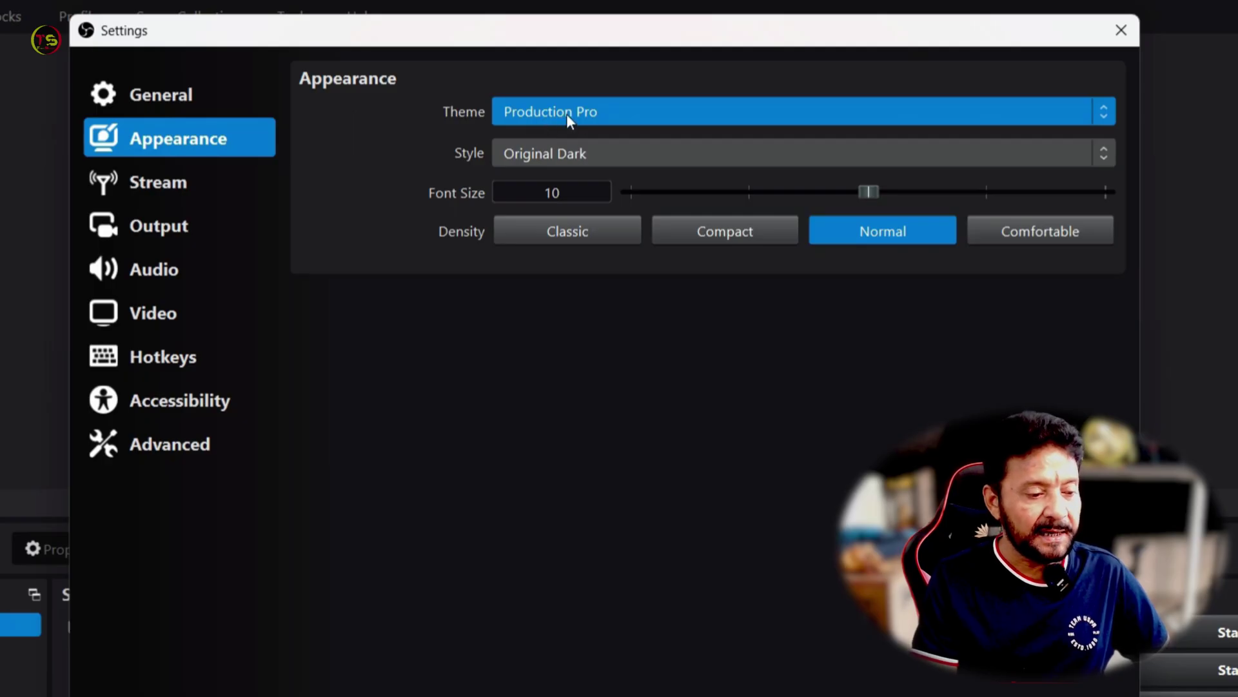
left_click(1102, 113)
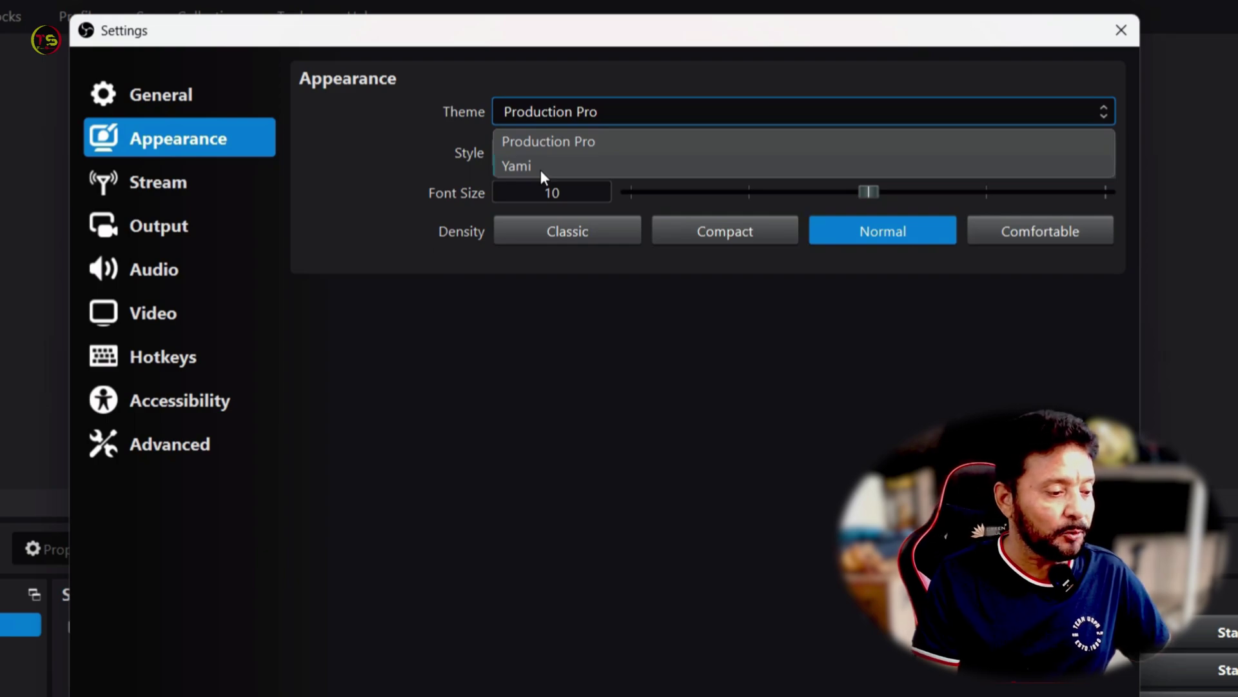
left_click(579, 143)
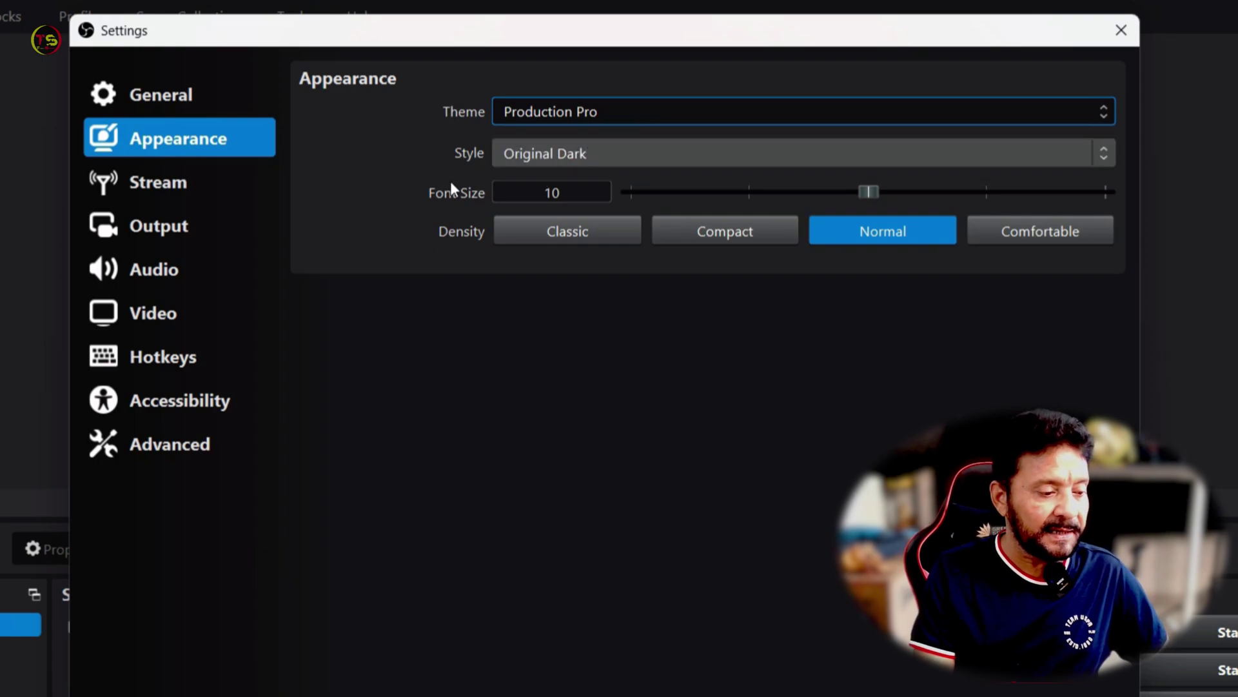
Step: Look through the available styles of the Production Pro theme, leaving Original Dark selected
left_click(764, 160)
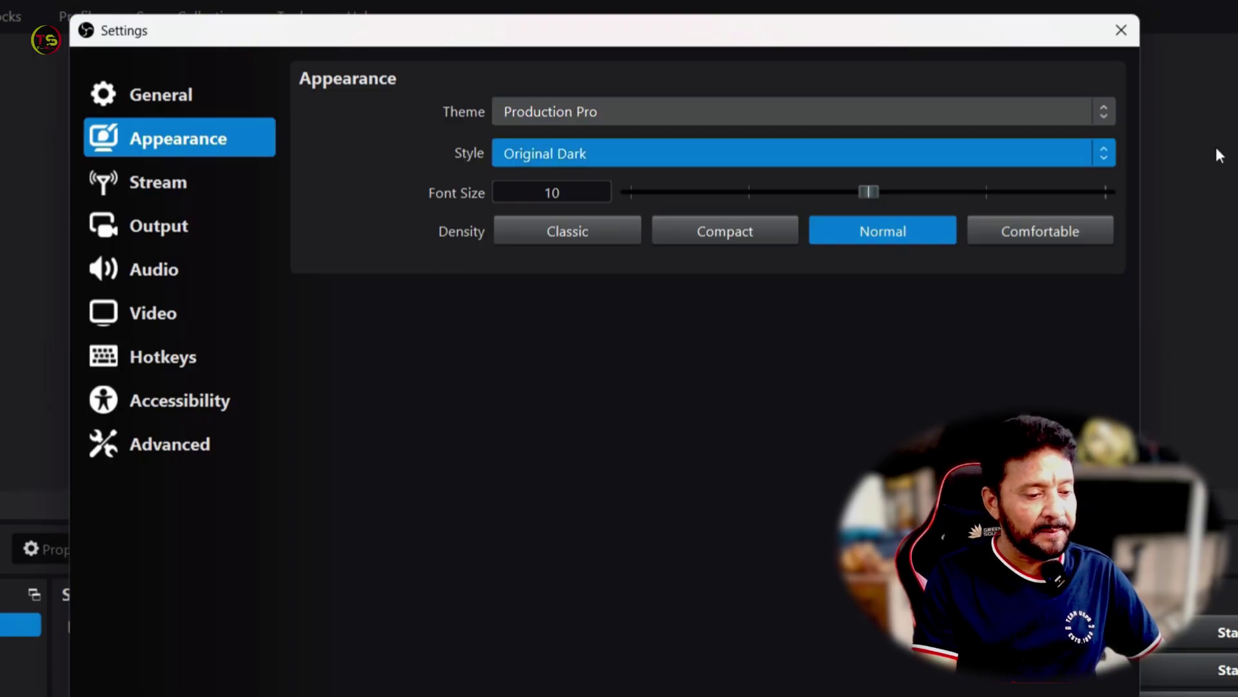
left_click(1103, 161)
left_click(1103, 160)
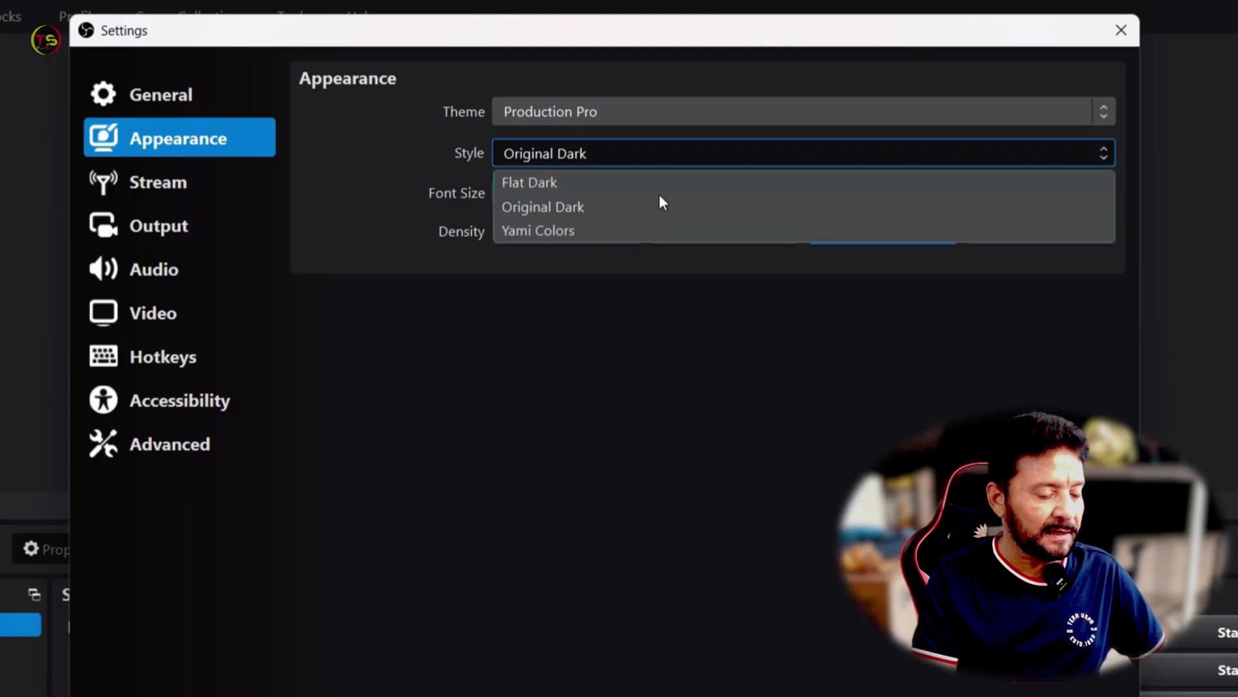
left_click(721, 386)
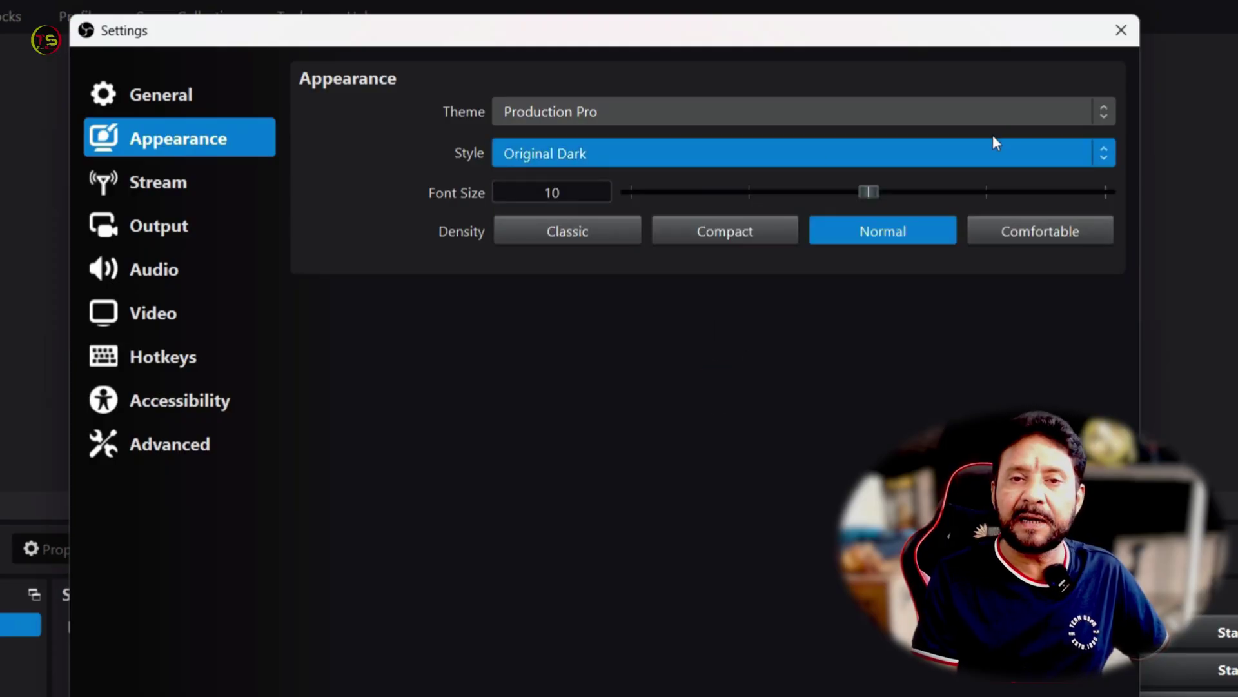
left_click(625, 156)
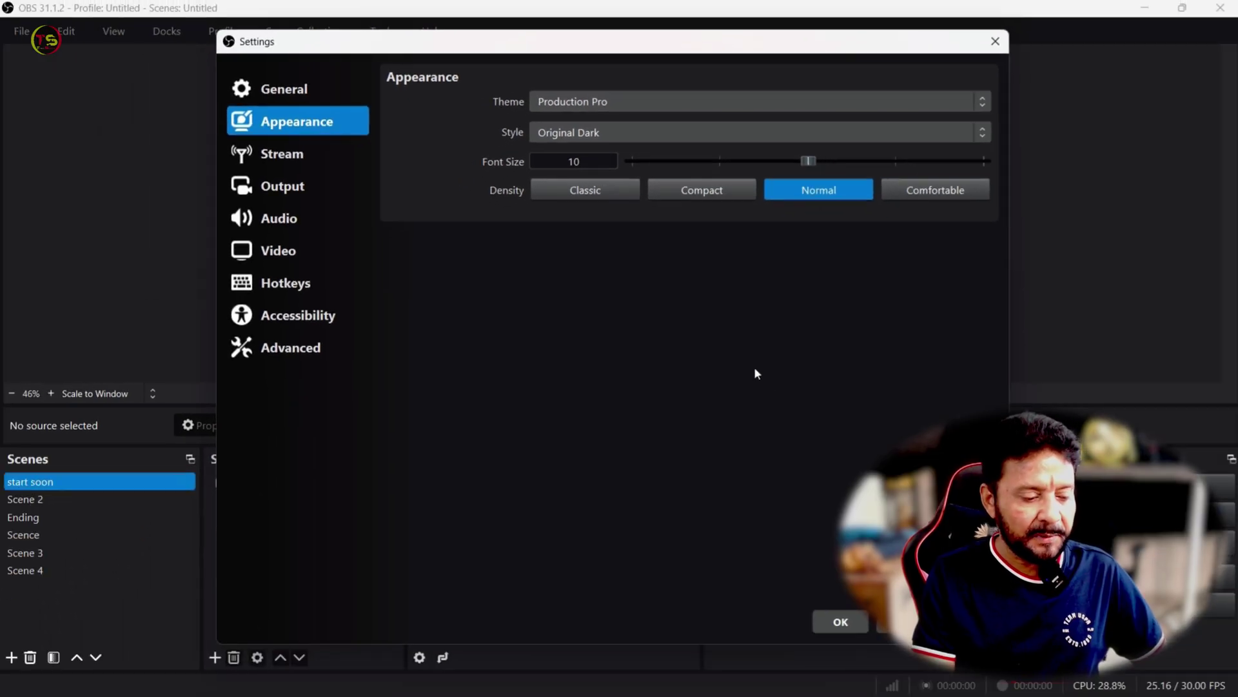
Step: Confirm the appearance settings and turn on Studio Mode
left_click(840, 622)
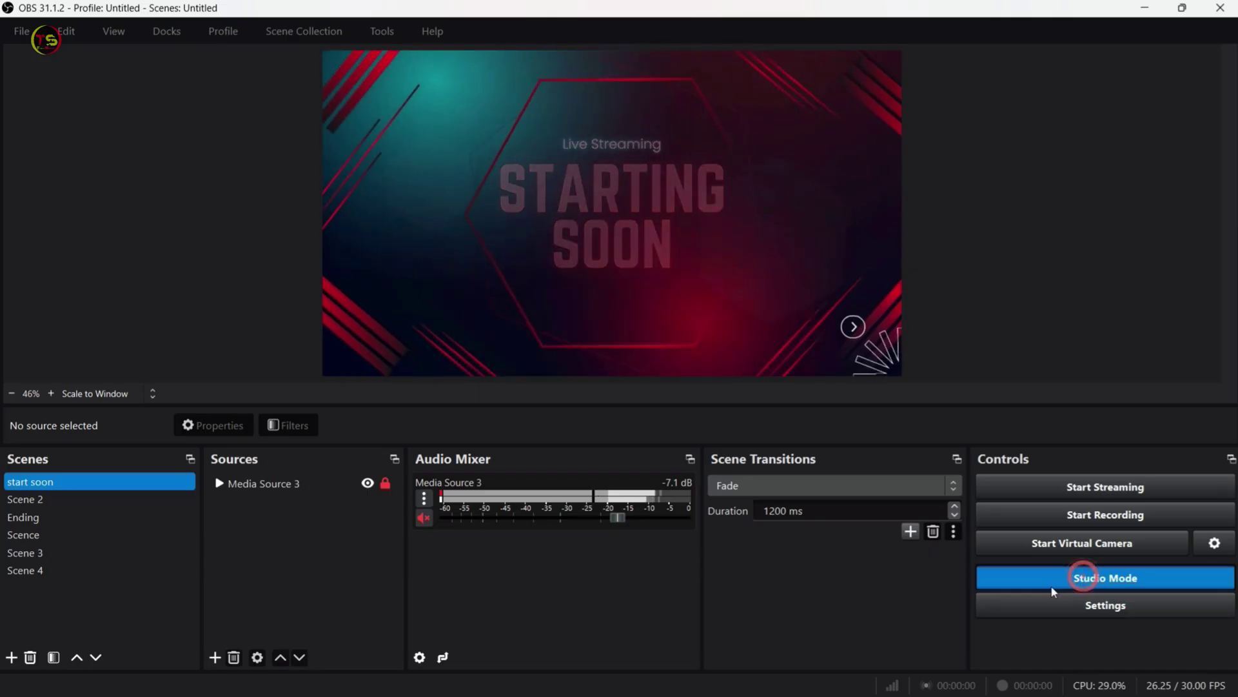
left_click(998, 580)
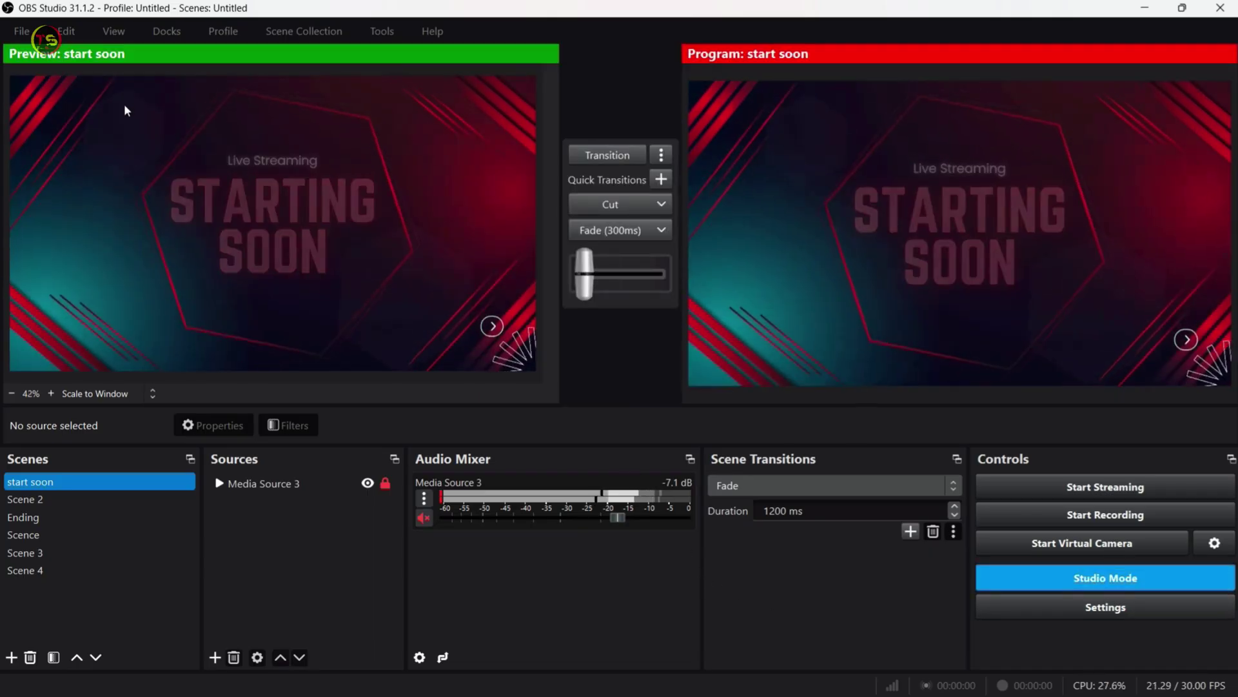